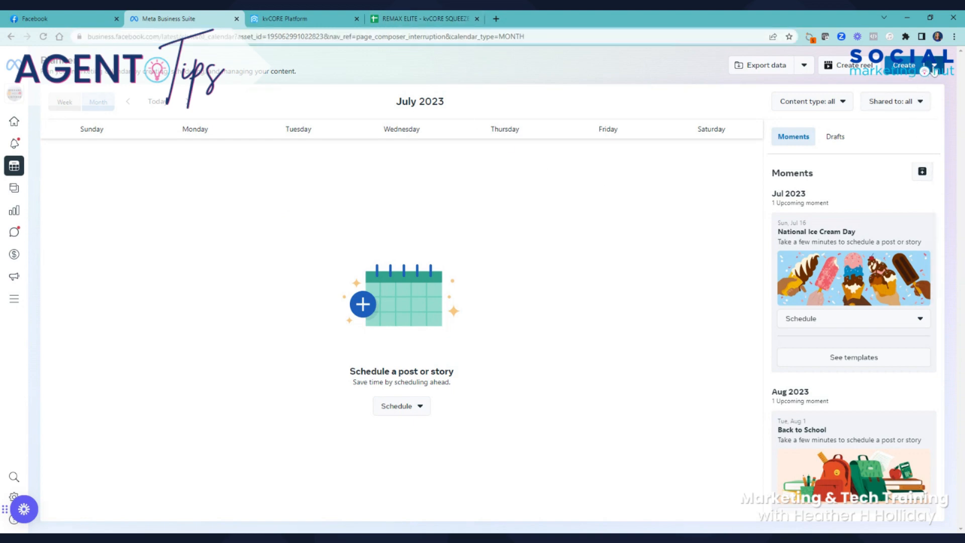
- Create a post for Brevard HOT Listings and paste in the Melbourne City - Active short link copied from the Google Sheets link spreadsheet
left_click(933, 65)
left_click(893, 95)
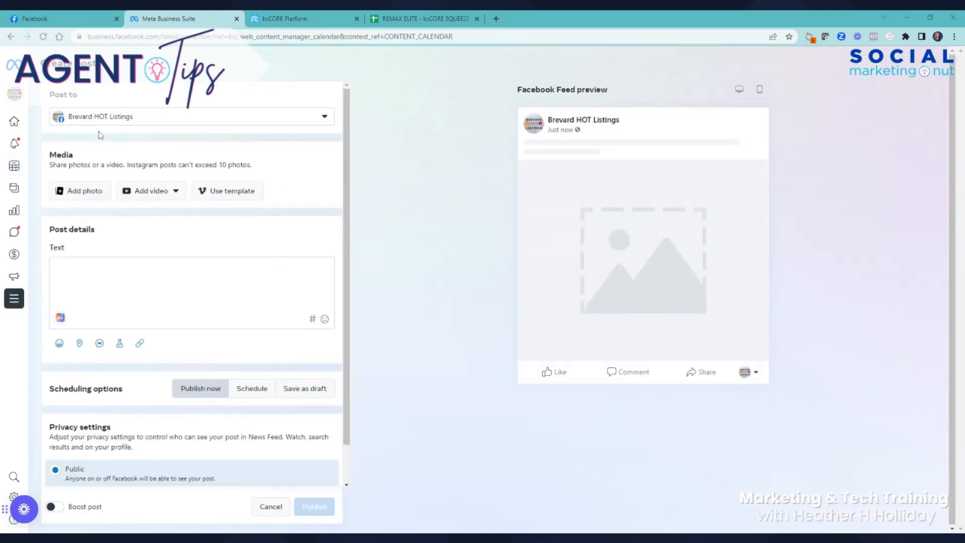
left_click(402, 20)
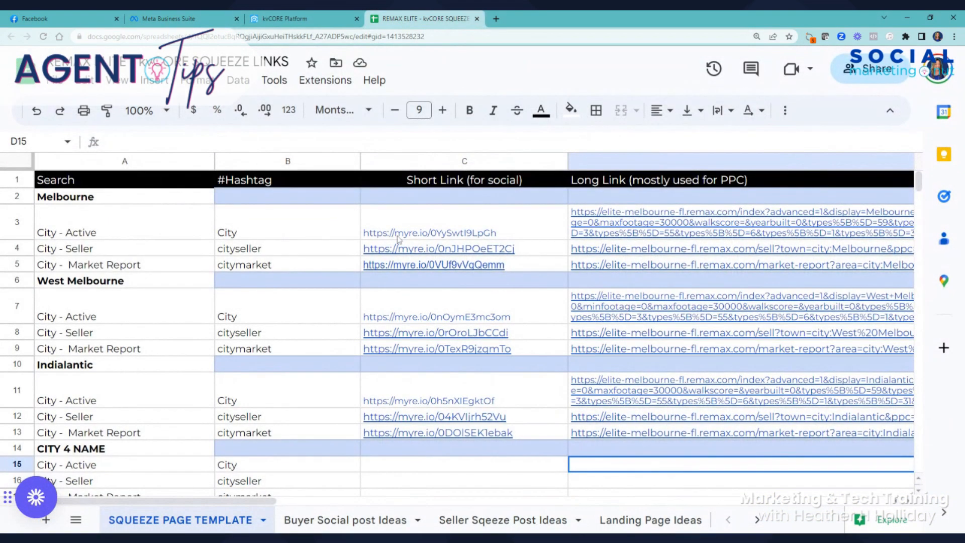
mouse_move(422, 234)
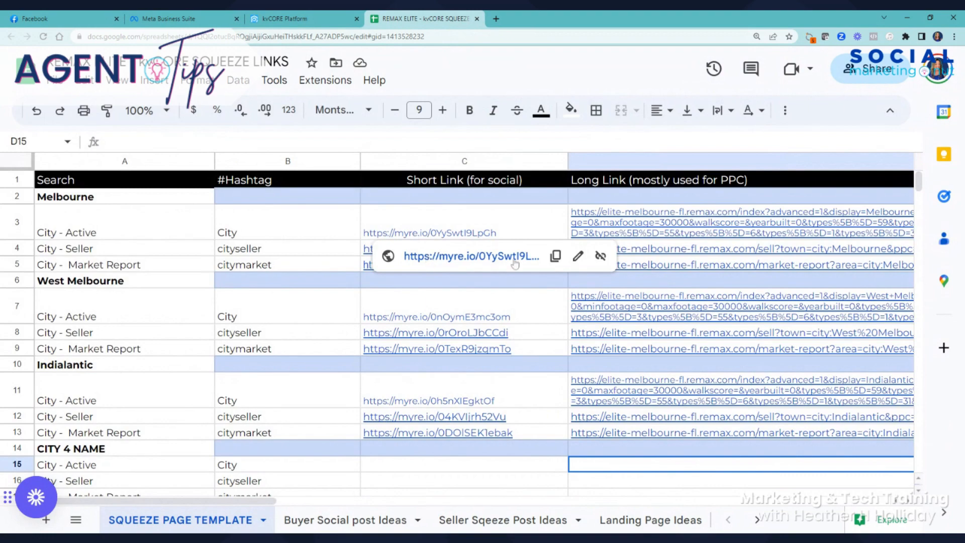
left_click(556, 256)
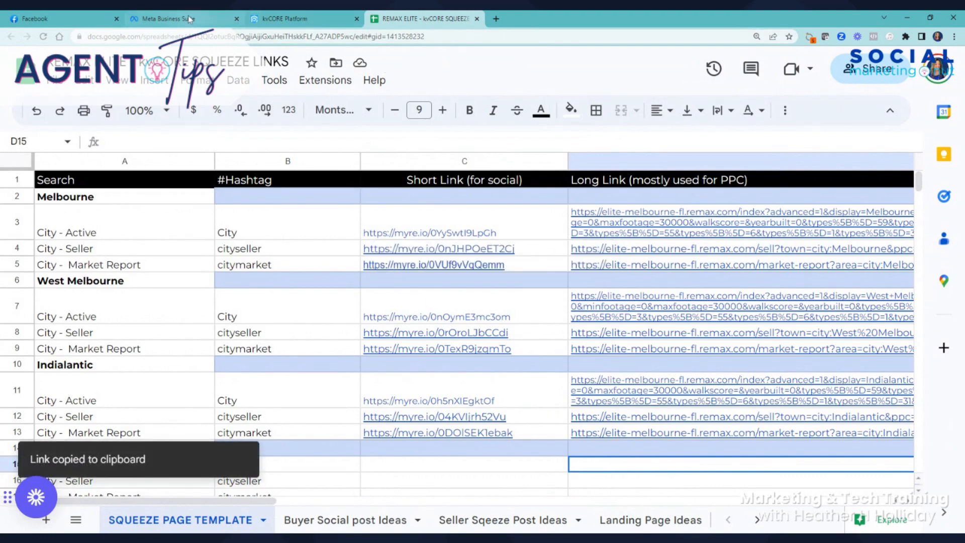
left_click(189, 19)
left_click(108, 267)
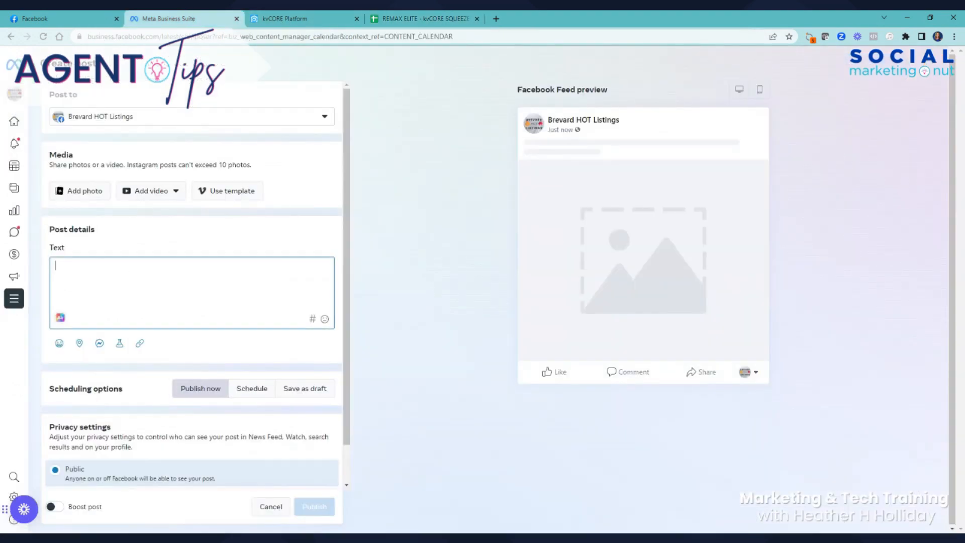
key("ctrl+v")
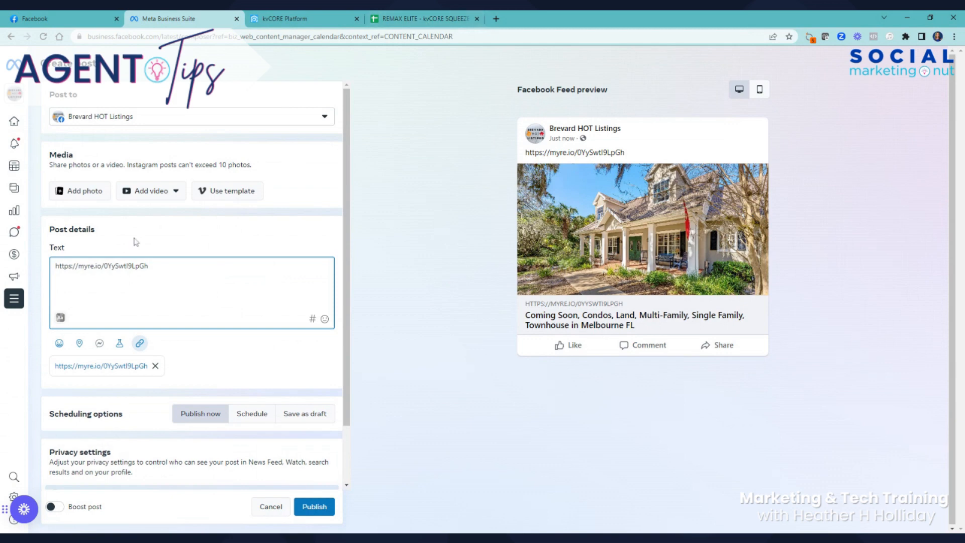
- Add the Featured Listings in Melbourne image to the post as its photo
left_click(91, 201)
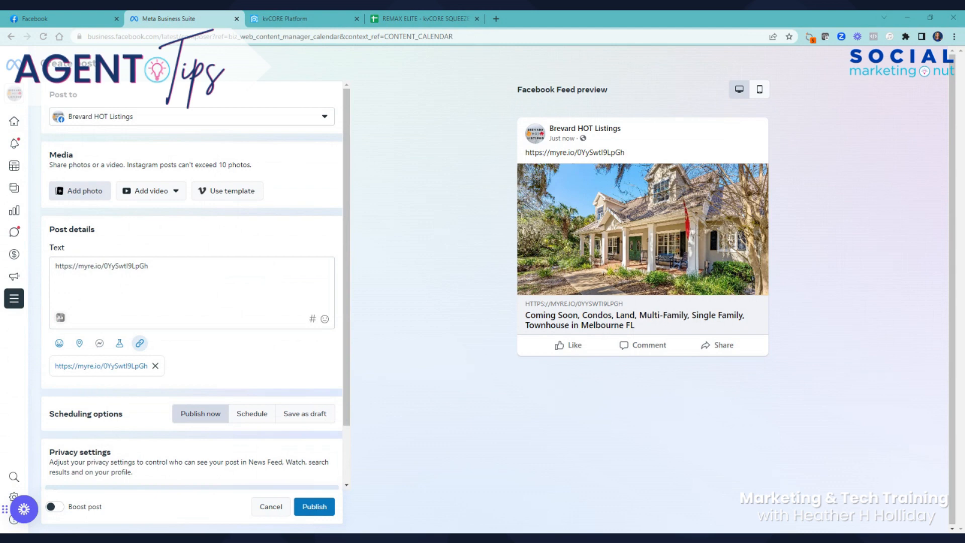
left_click(266, 230)
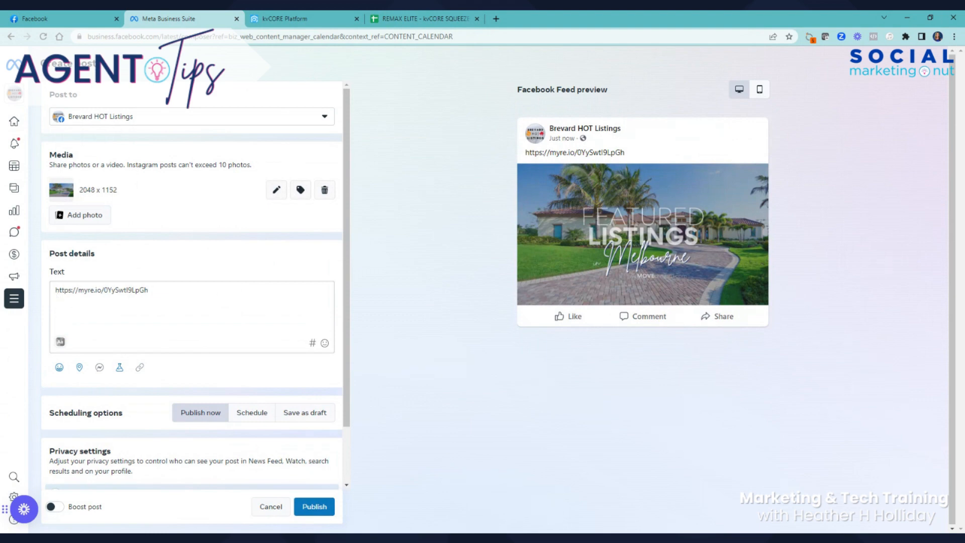
left_click(414, 20)
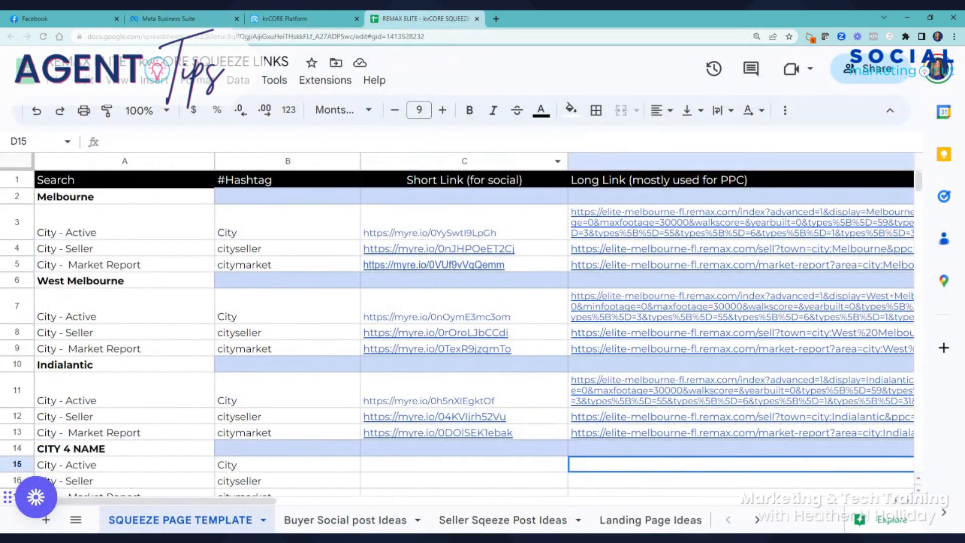
left_click(168, 19)
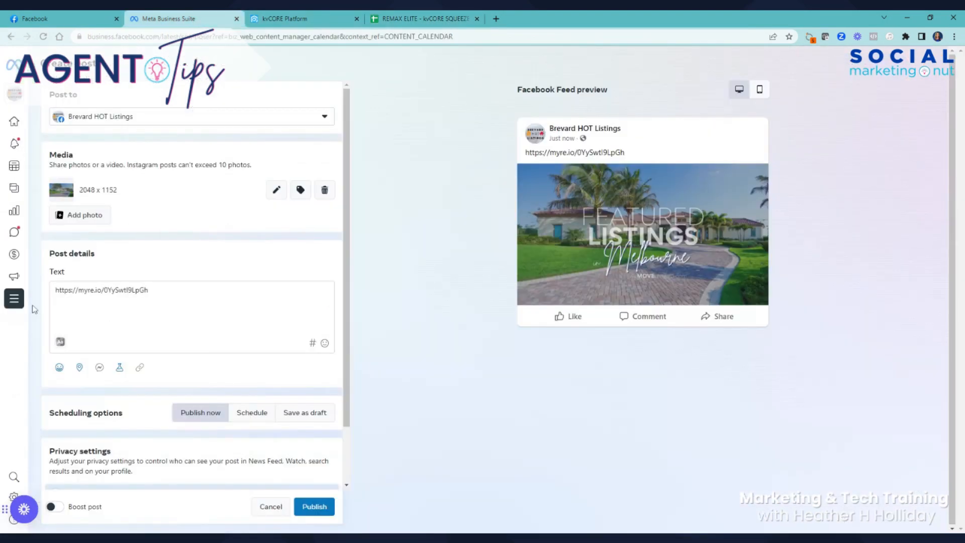
- In the Google Sheets spreadsheet's Buyer Social post Ideas sheet, copy the row 5 caption without its hashtags and closing emojis
left_click(405, 20)
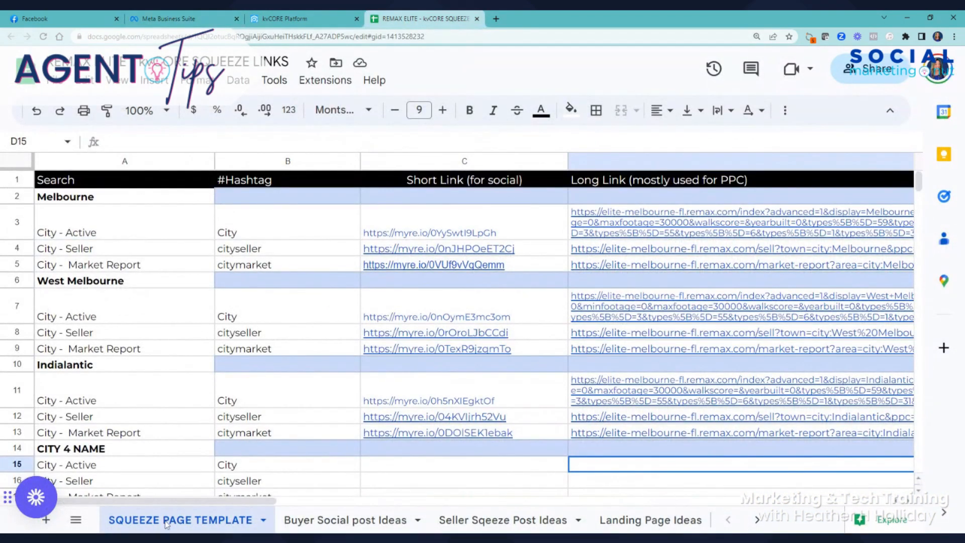
left_click(360, 519)
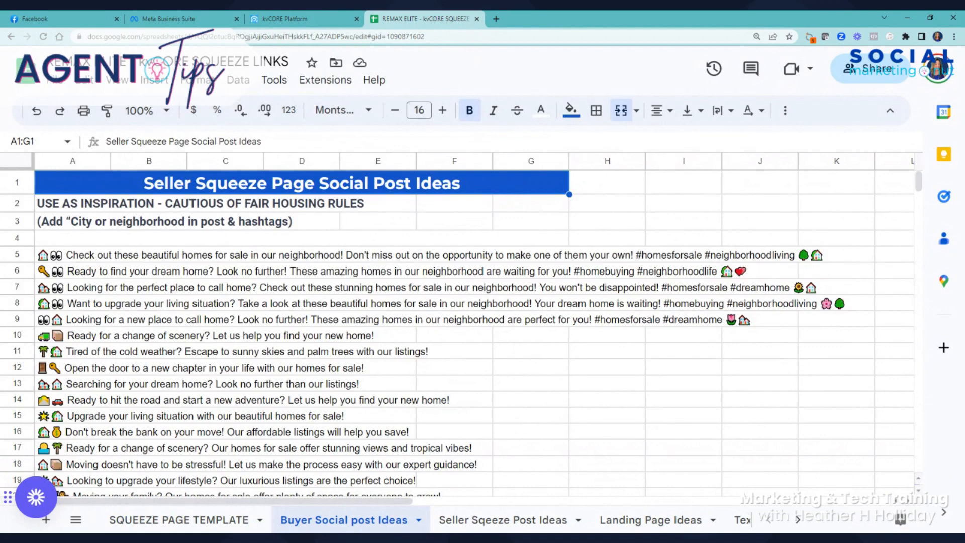
left_click(63, 255)
double_click(62, 255)
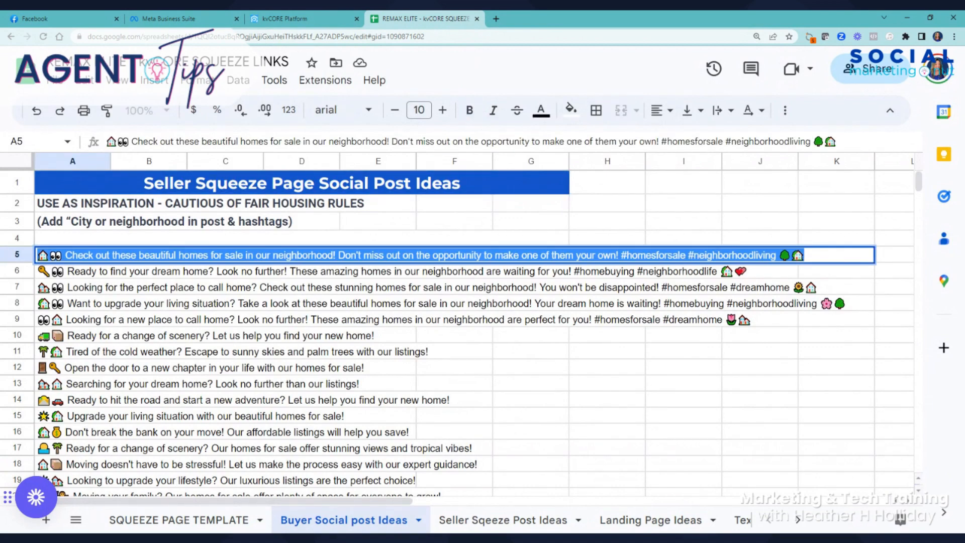
left_click(62, 254)
left_click_drag(37, 255, 618, 255)
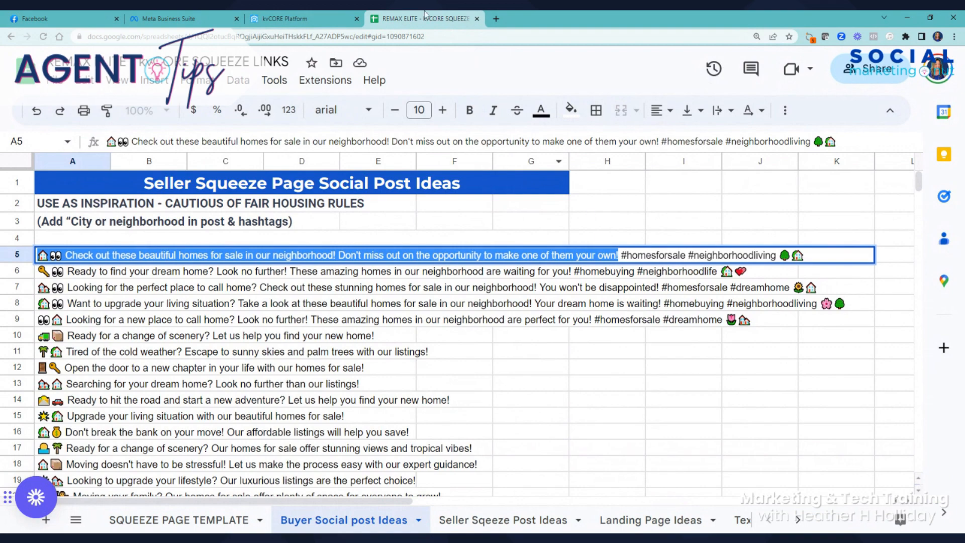
- In the Meta Business Suite post, paste the caption on a line above the link and replace "our neighborhood" with Melbourne
left_click(171, 19)
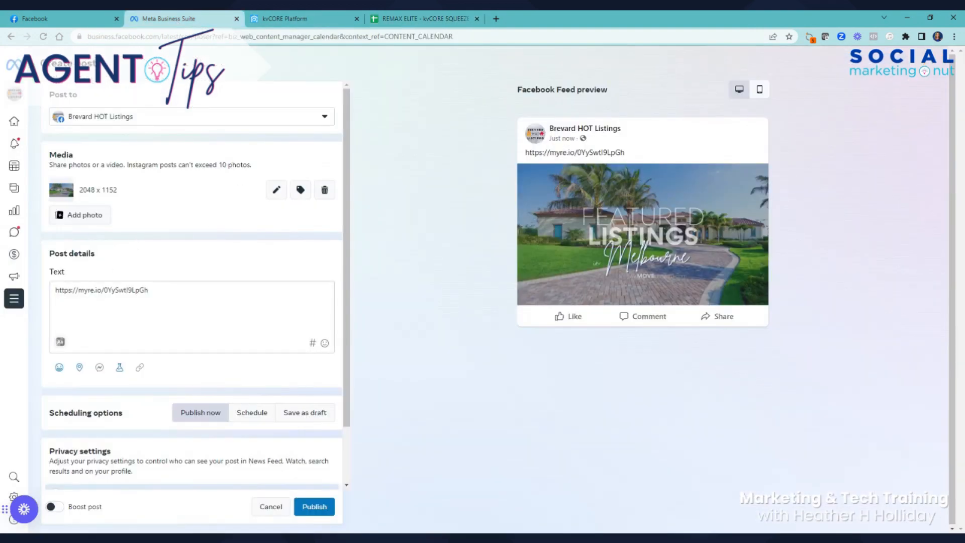
left_click(55, 290)
key("Return")
key("Up")
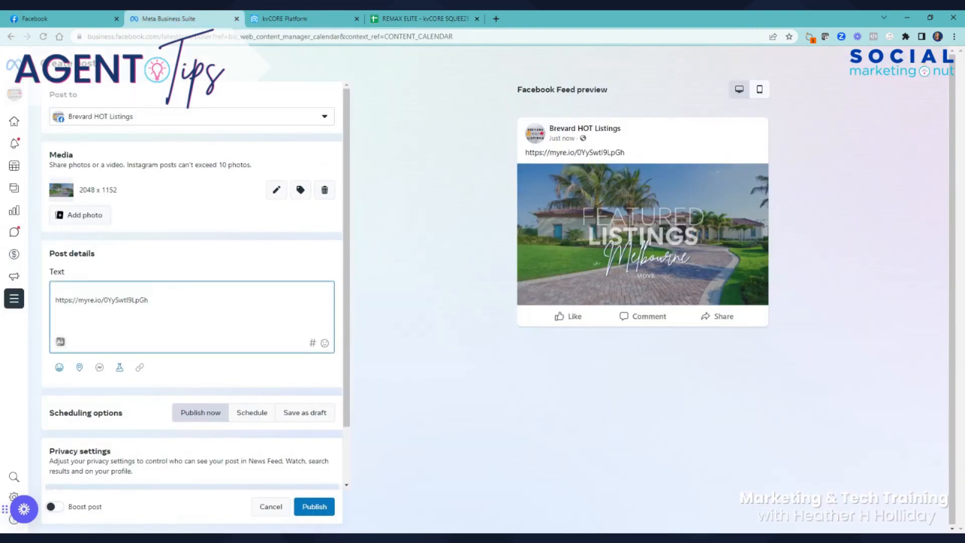
key("ctrl+v")
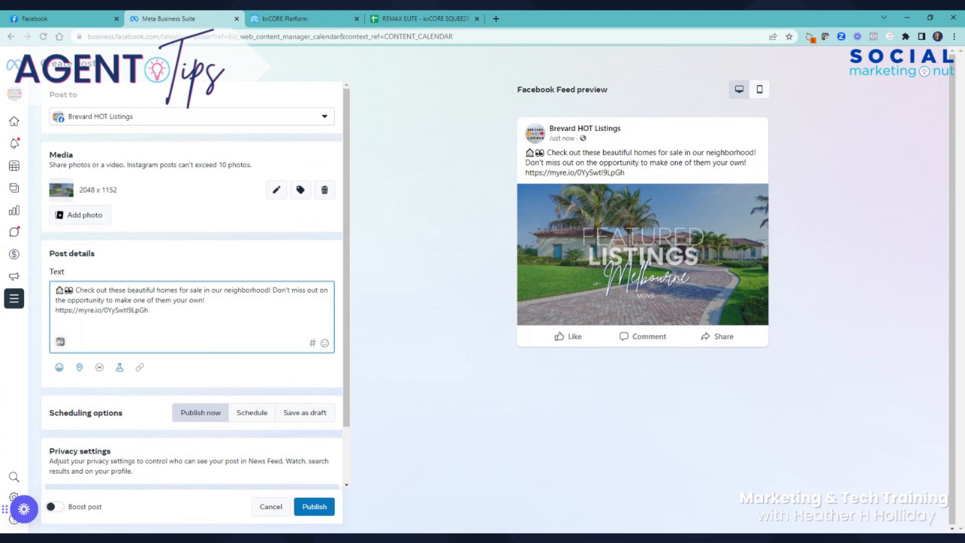
left_click_drag(270, 290, 215, 281)
type("Melbourne")
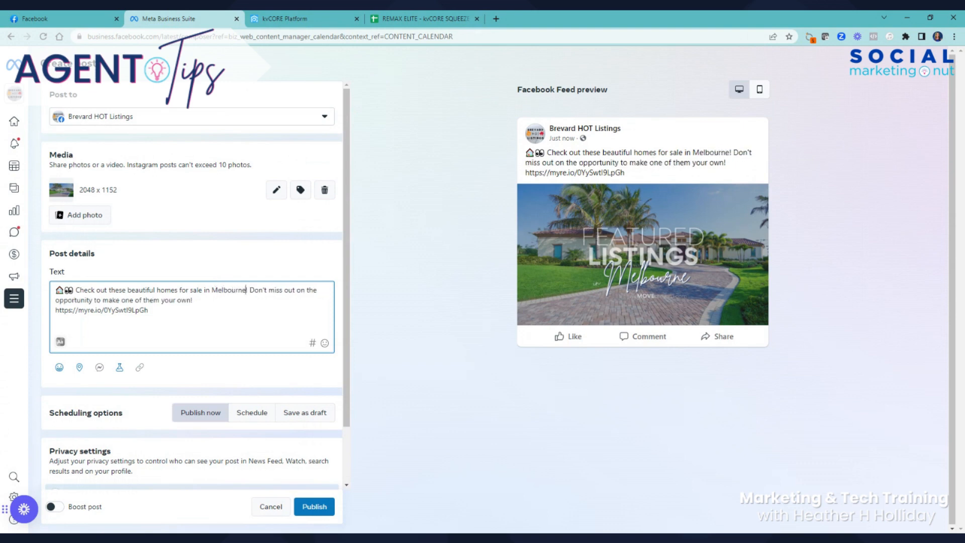
- Schedule the Melbourne post for Jul 12, 2023 at 01:13 PM with Public visibility
left_click(254, 416)
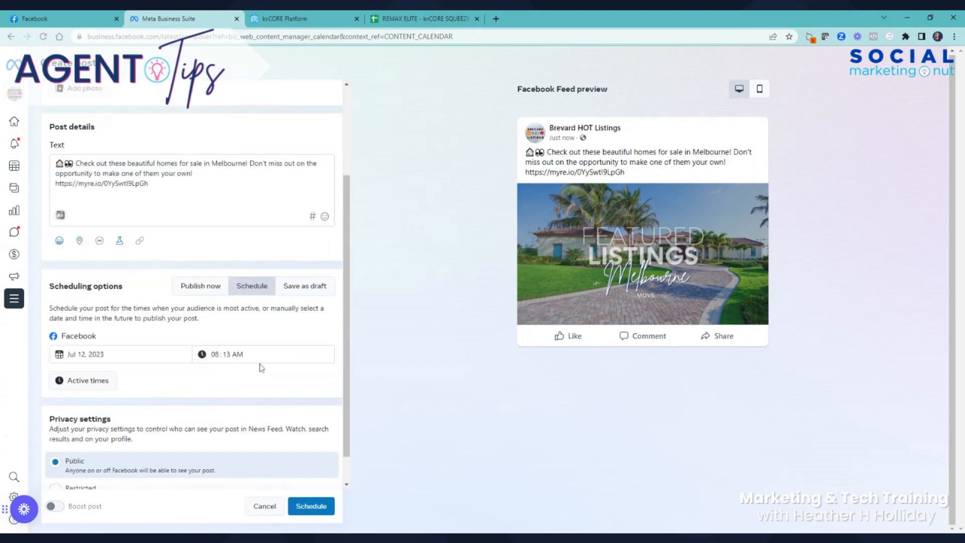
left_click(146, 358)
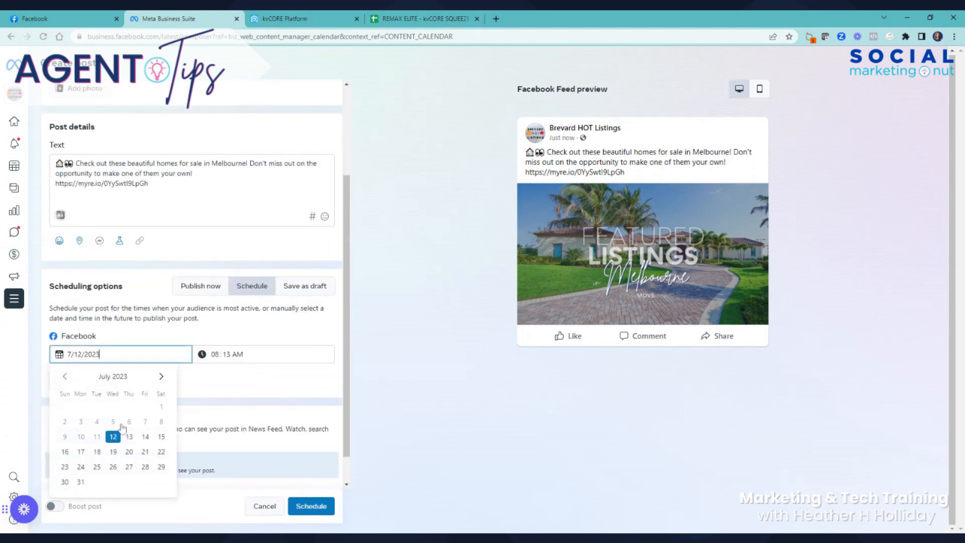
key("Tab")
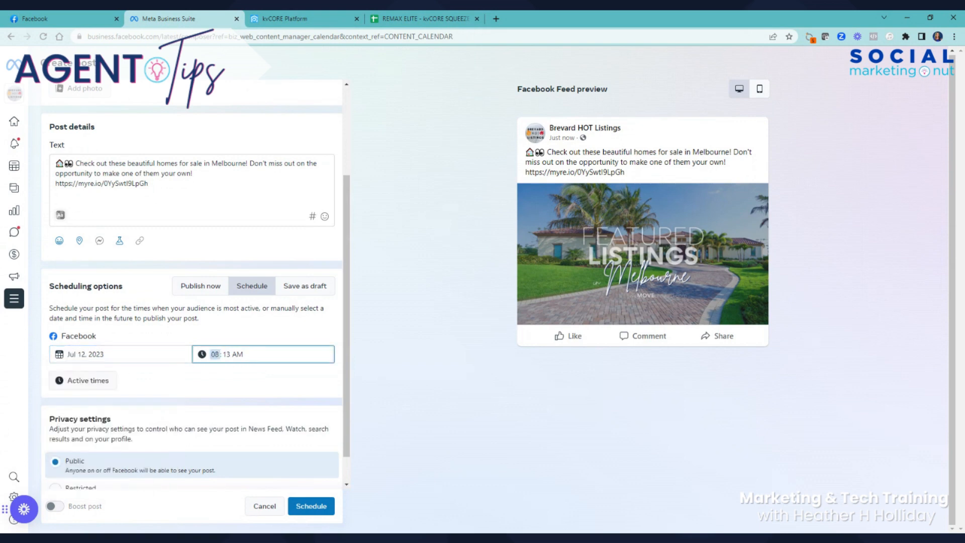
type("1")
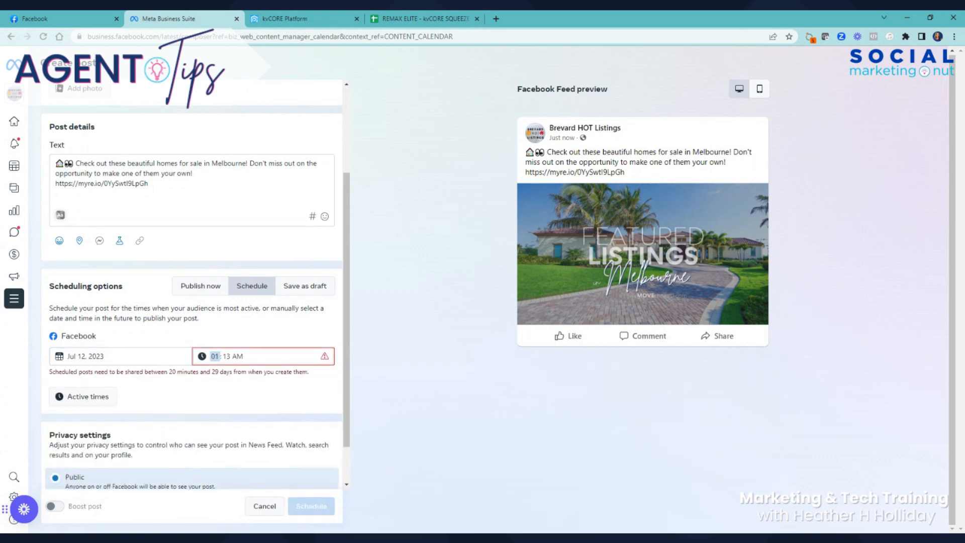
key("Tab")
key("Tab")
type("p")
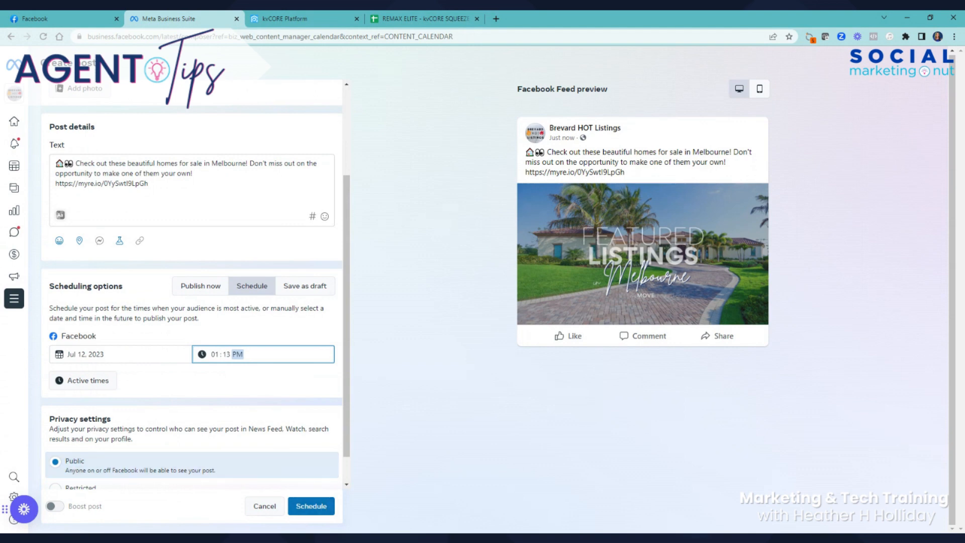
scroll(258, 423, "down", 1)
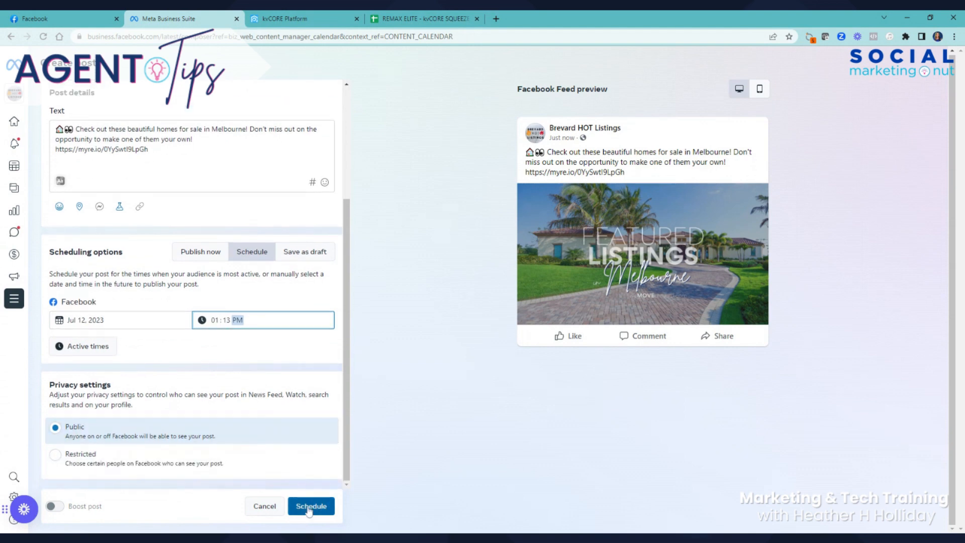
left_click(310, 508)
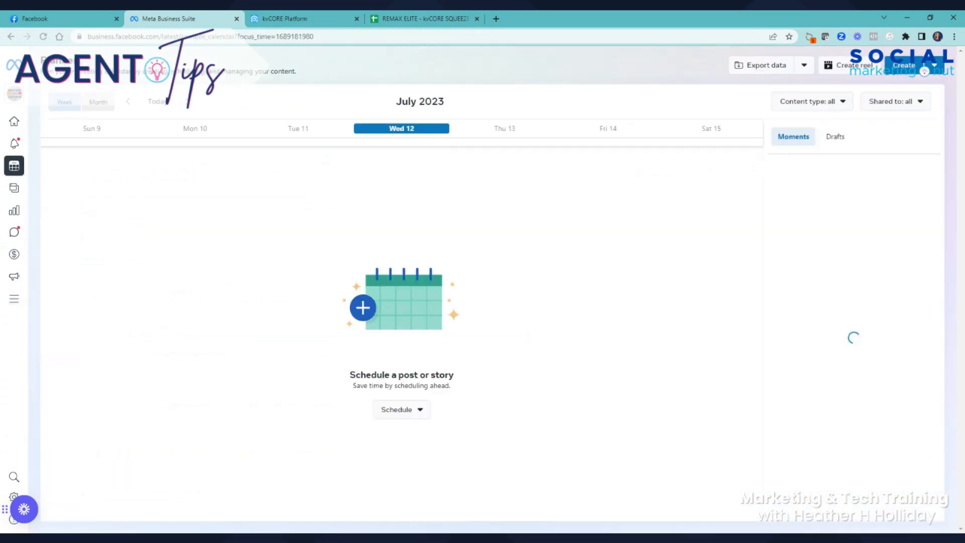
- Switch the planner to the month view and reload the page to check the scheduled post
left_click(96, 102)
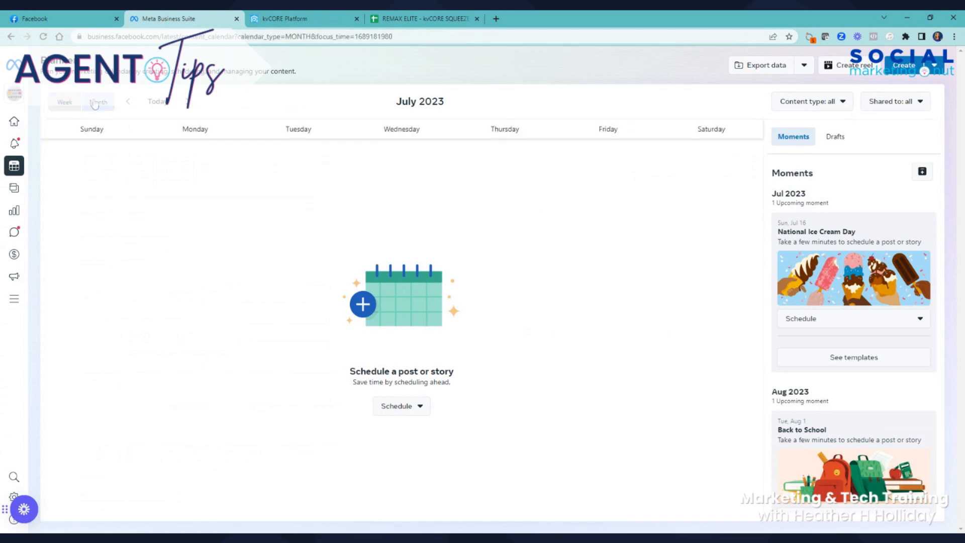
left_click(43, 37)
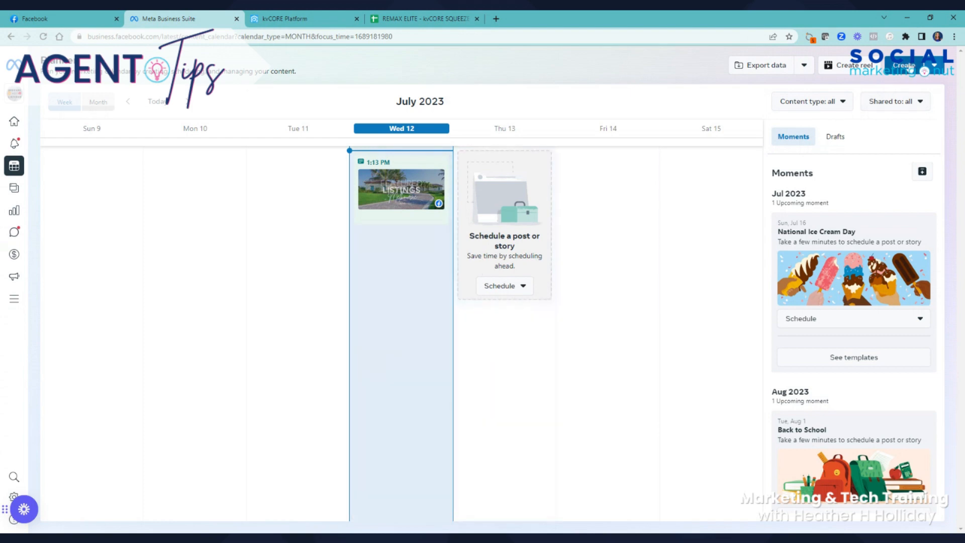
- Create another post containing the West Melbourne City - Active short link from the Google Sheets spreadsheet, and add a photo to it
left_click(905, 65)
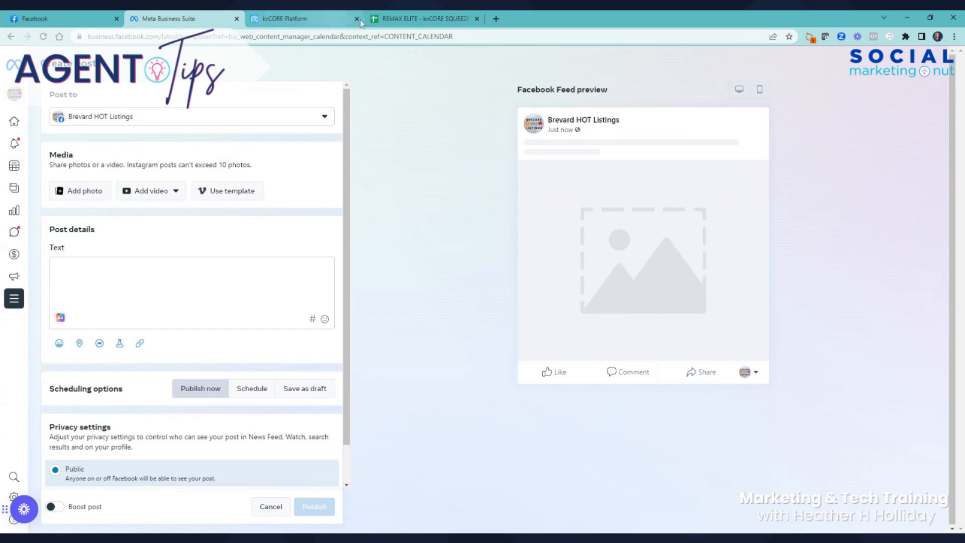
left_click(444, 24)
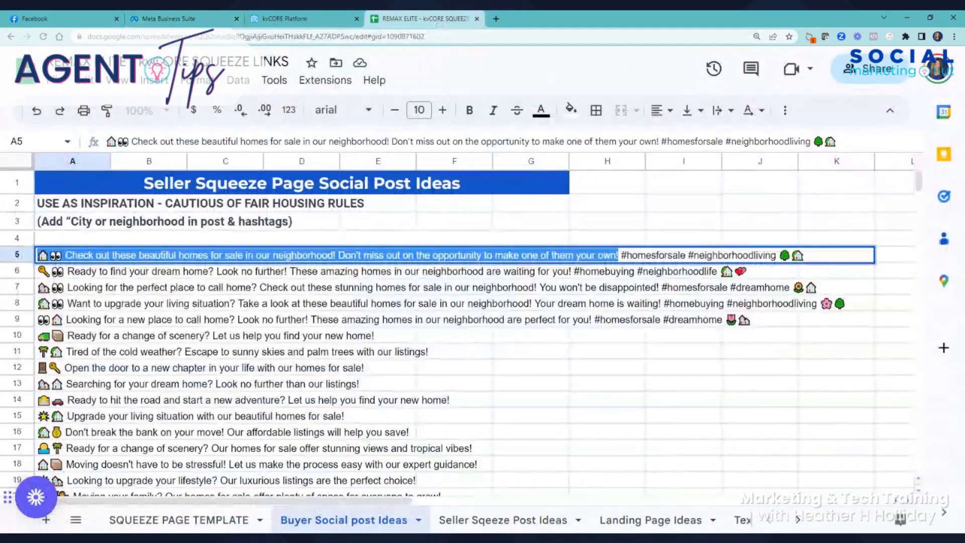
left_click(172, 515)
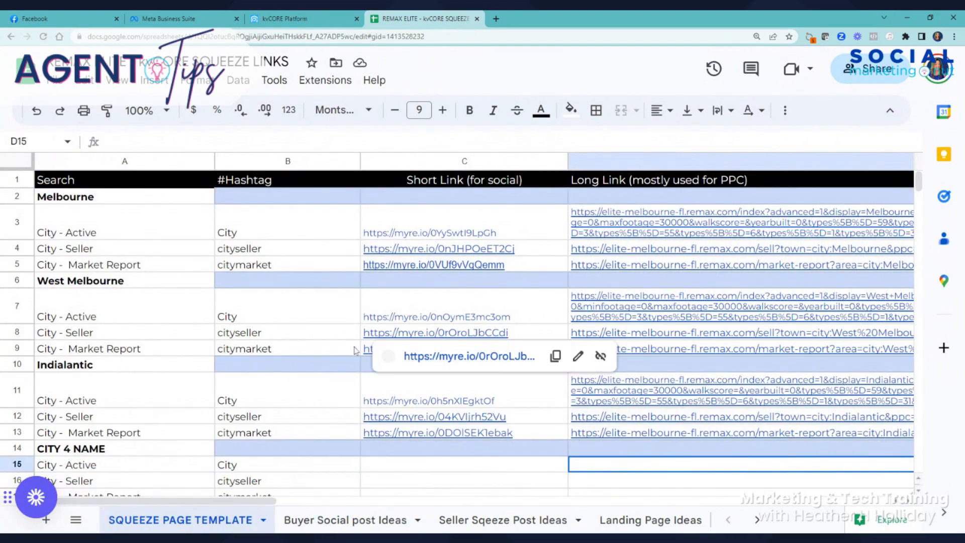
left_click(400, 319)
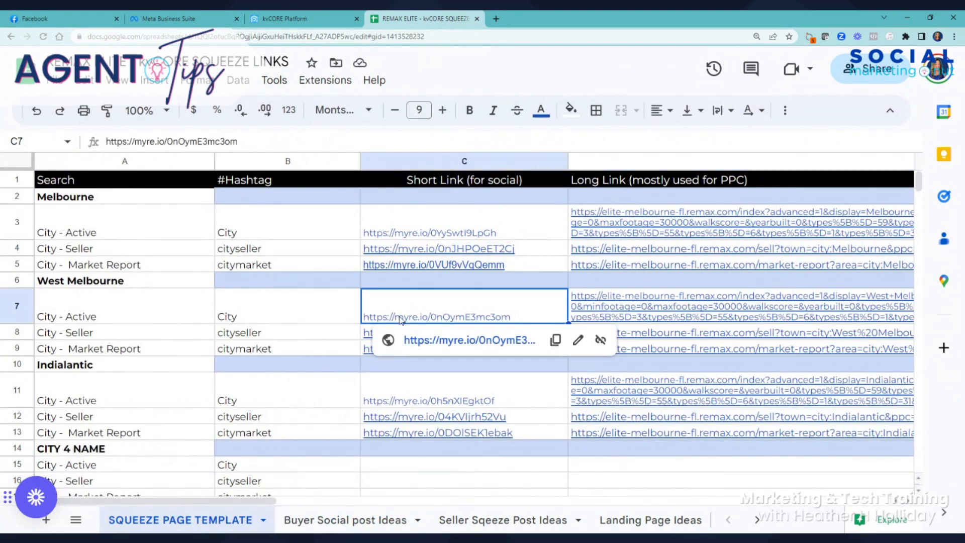
left_click(555, 340)
left_click(200, 20)
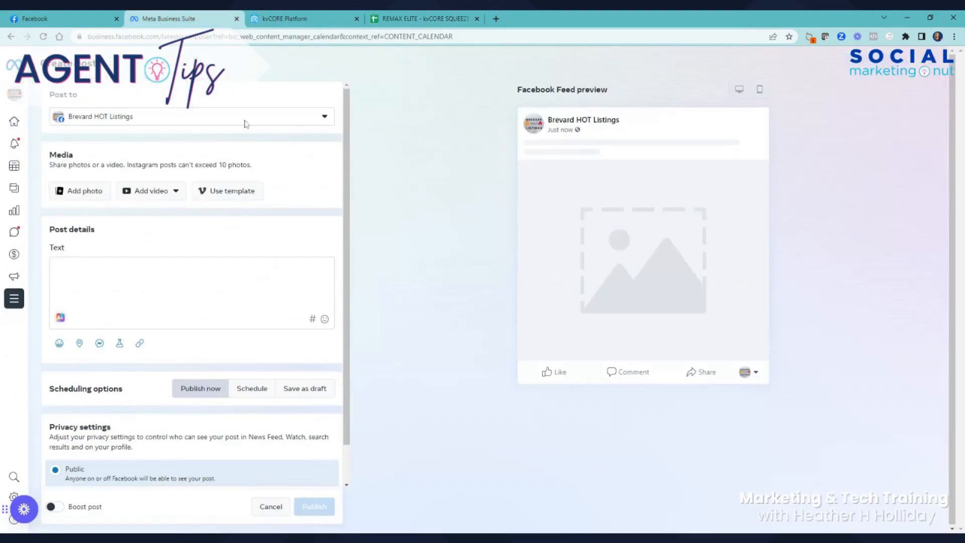
left_click(114, 279)
key("ctrl+v")
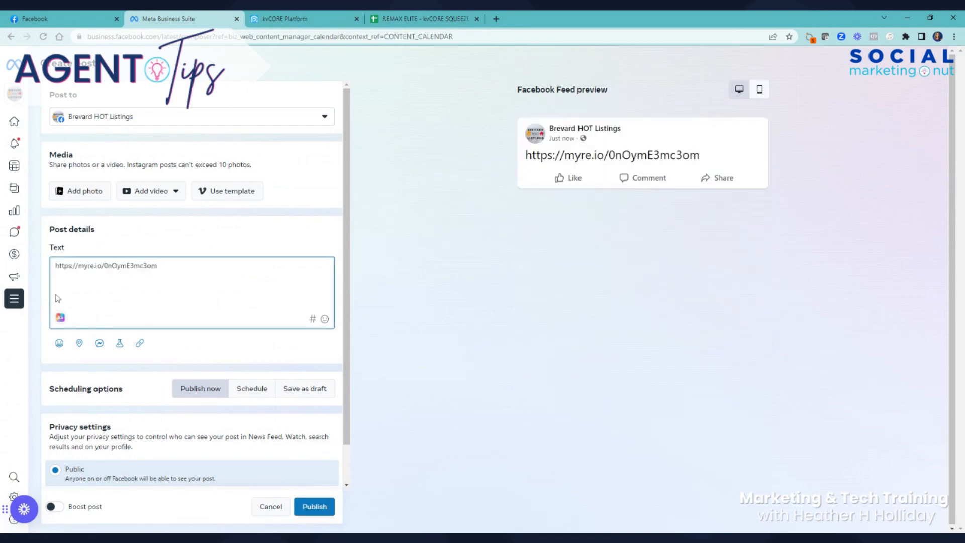
left_click(85, 195)
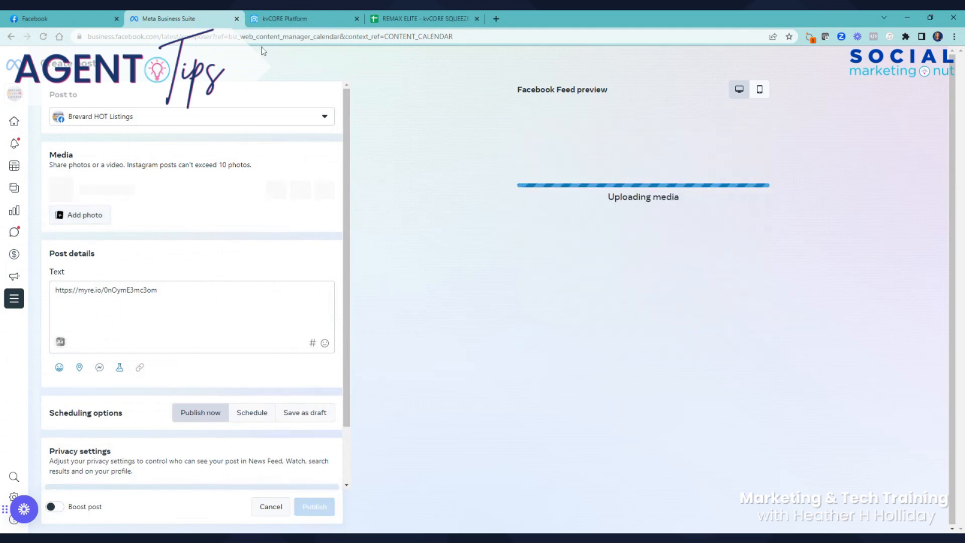
- In the spreadsheet's Buyer Social post Ideas sheet, copy the "Ready to find your dream home?" caption from A6 without its hashtags
left_click(404, 19)
left_click(345, 520)
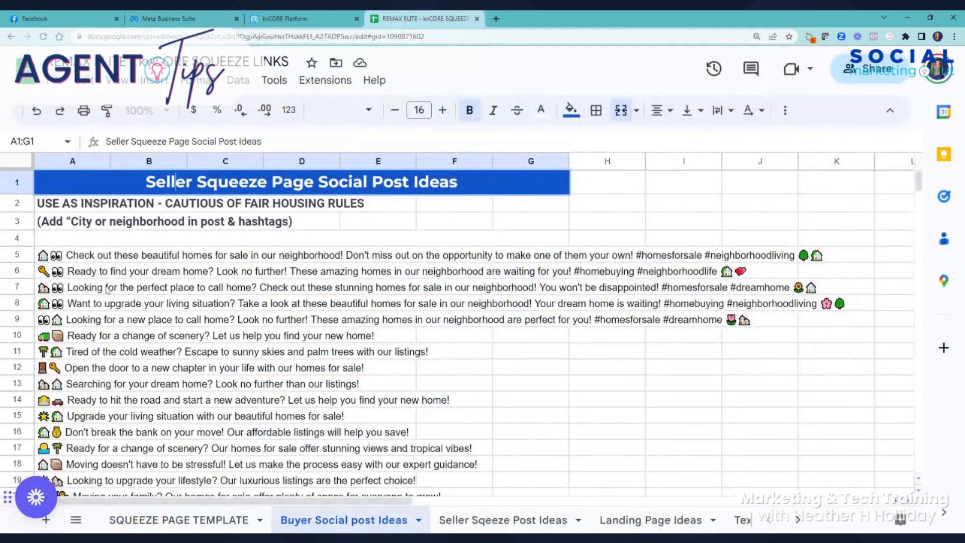
left_click(81, 277)
left_click(50, 272)
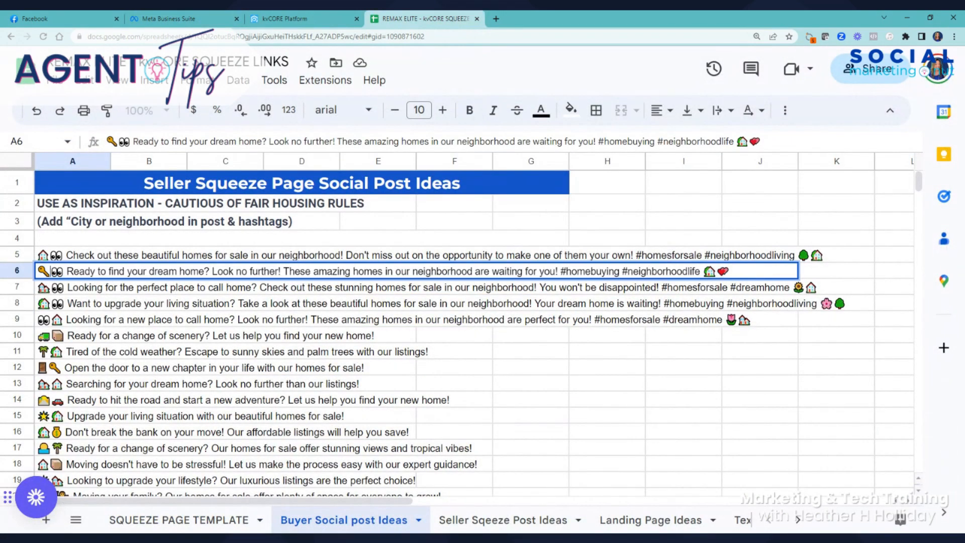
left_click_drag(38, 272, 558, 271)
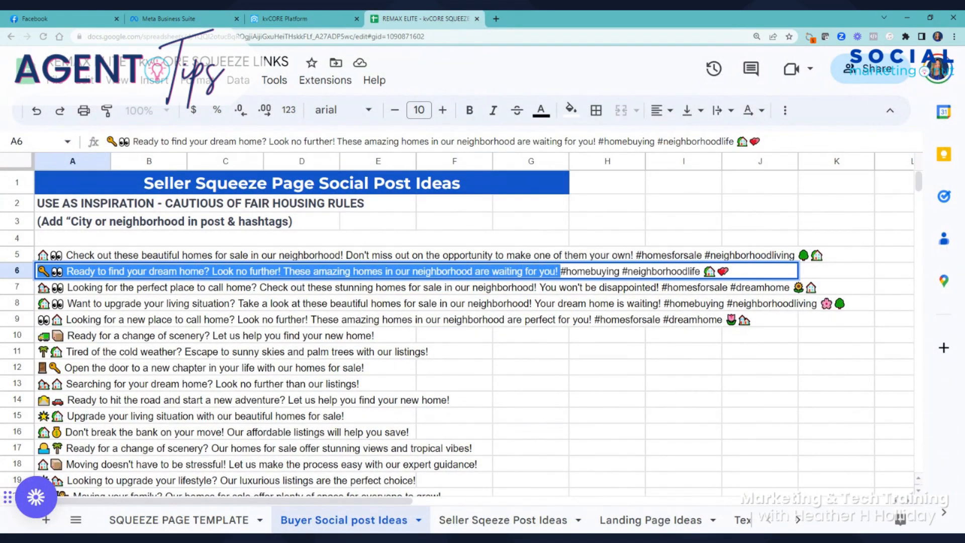
- In the Meta Business Suite post, paste the copied caption on its own line above the link
left_click(201, 20)
left_click(56, 291)
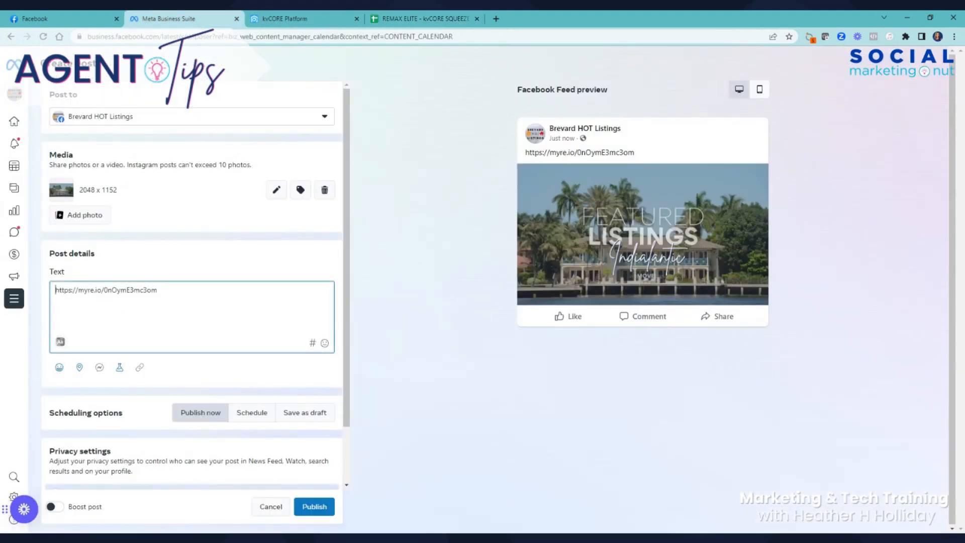
key("Return")
key("ctrl+v")
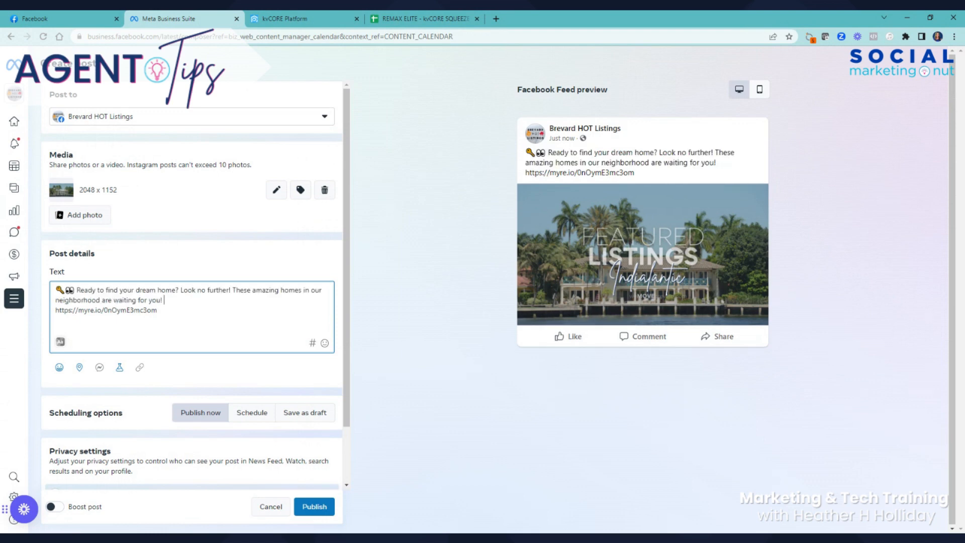
- Insert "in Indialantic" after "dream home" in the caption and replace "our neighborhood" with Indialantic
type("in ")
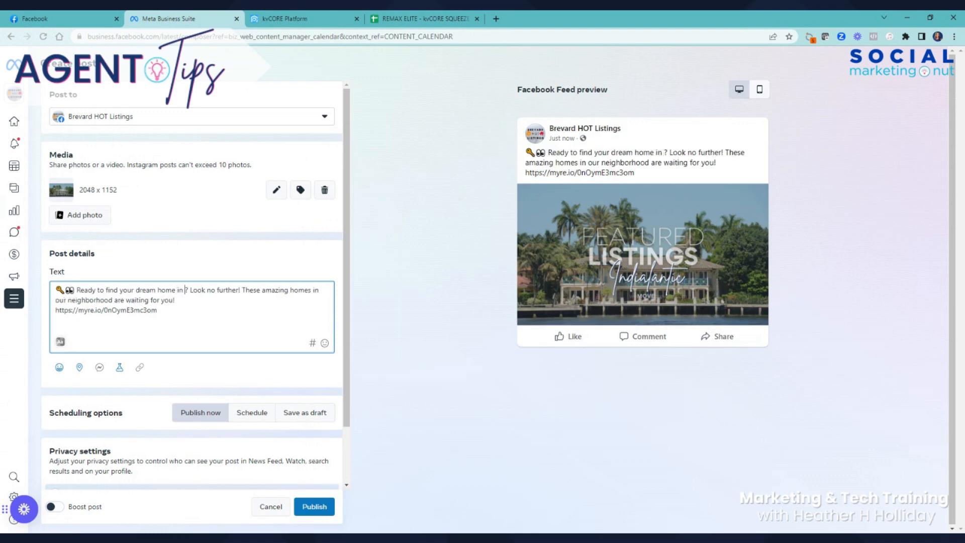
type("Indialant")
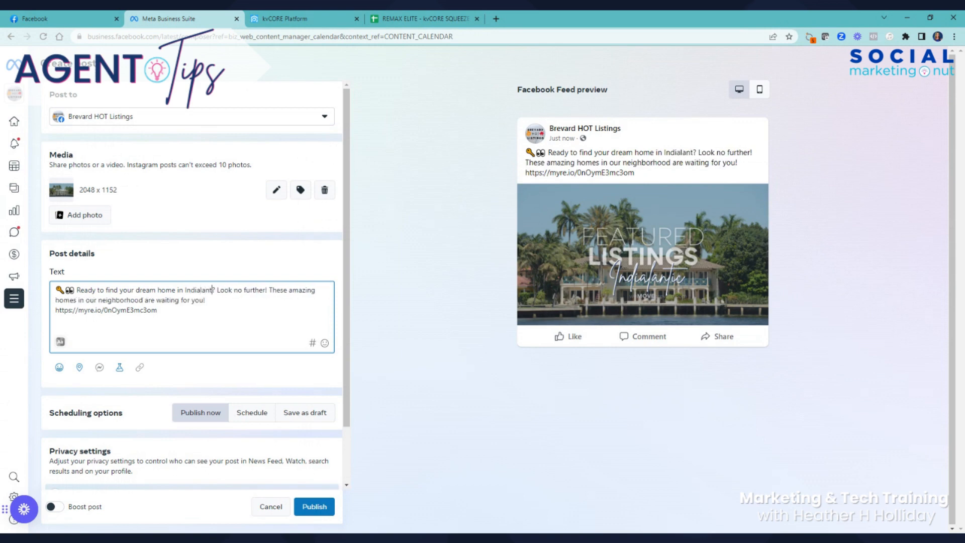
type("ic")
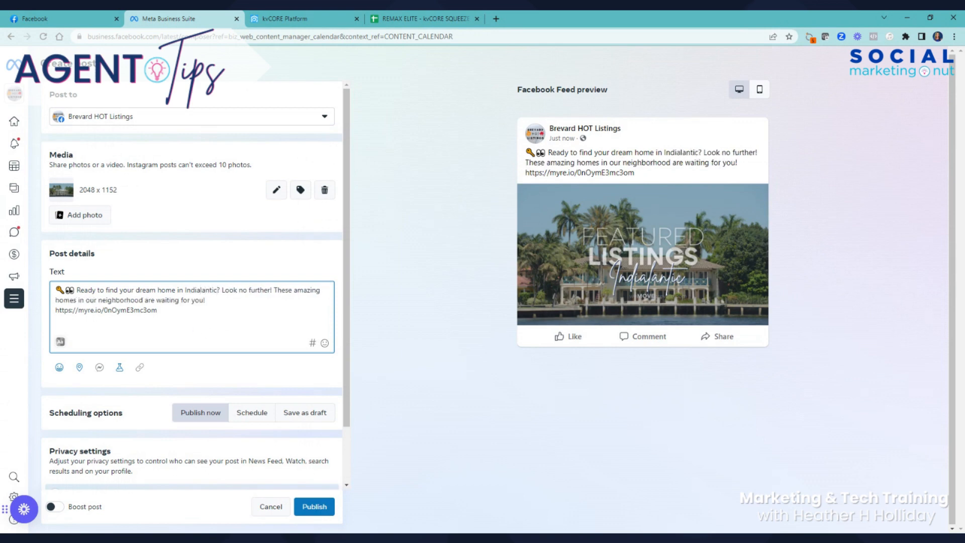
left_click_drag(145, 300, 86, 300)
type("Indial")
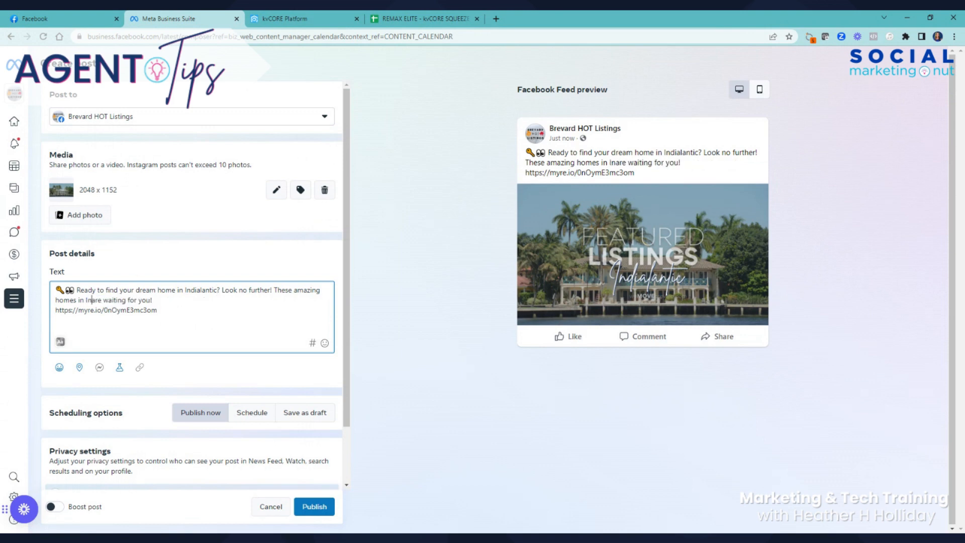
type("antic")
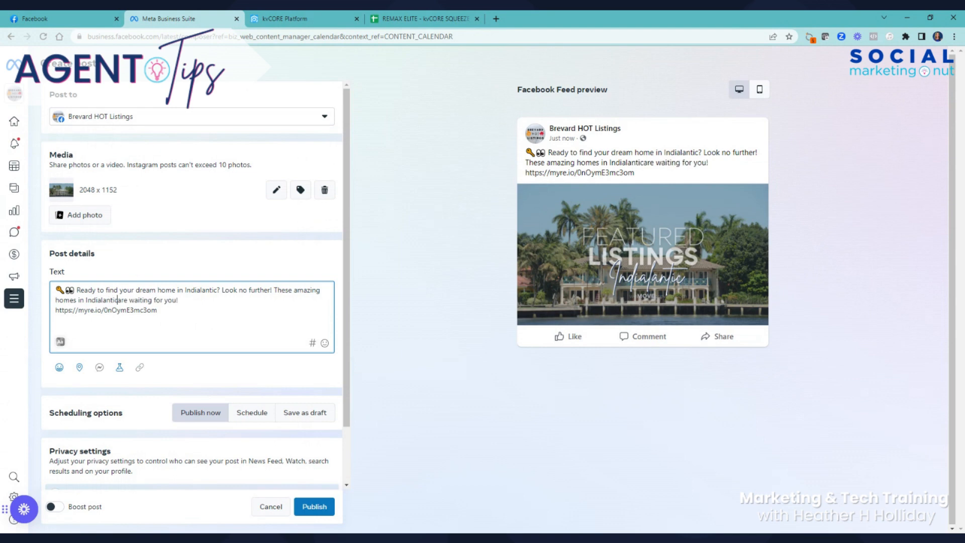
- Schedule the Indialantic post for Jul 19, 2023 at 01:15 PM
left_click(254, 412)
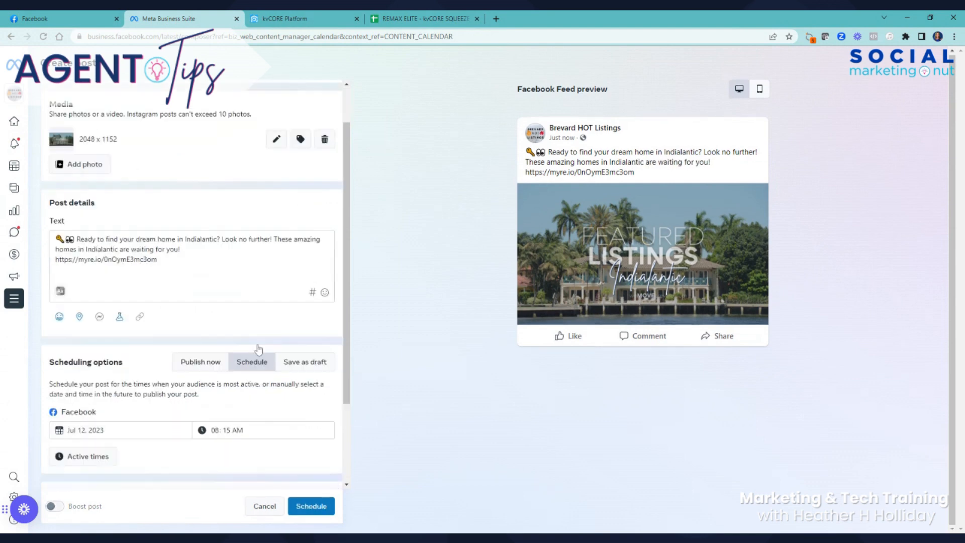
left_click(126, 354)
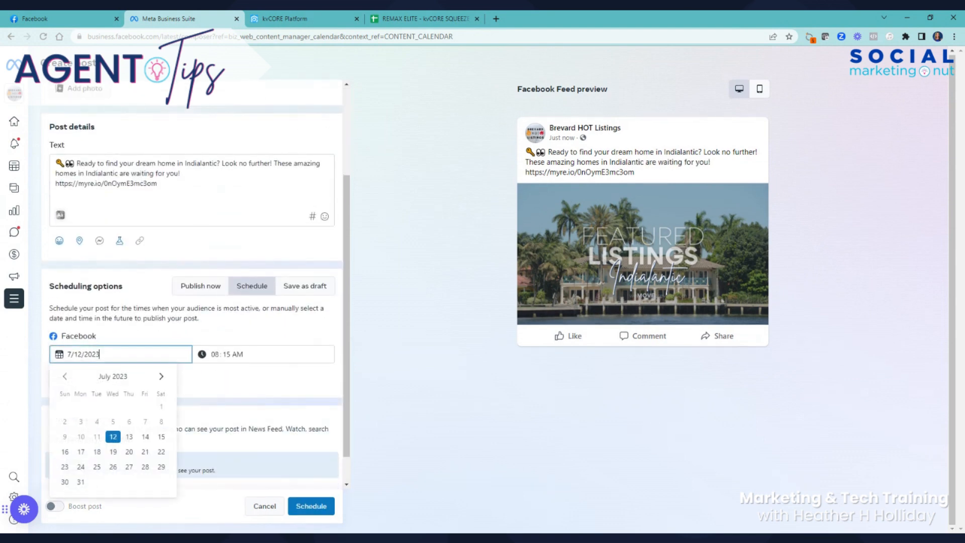
left_click(115, 451)
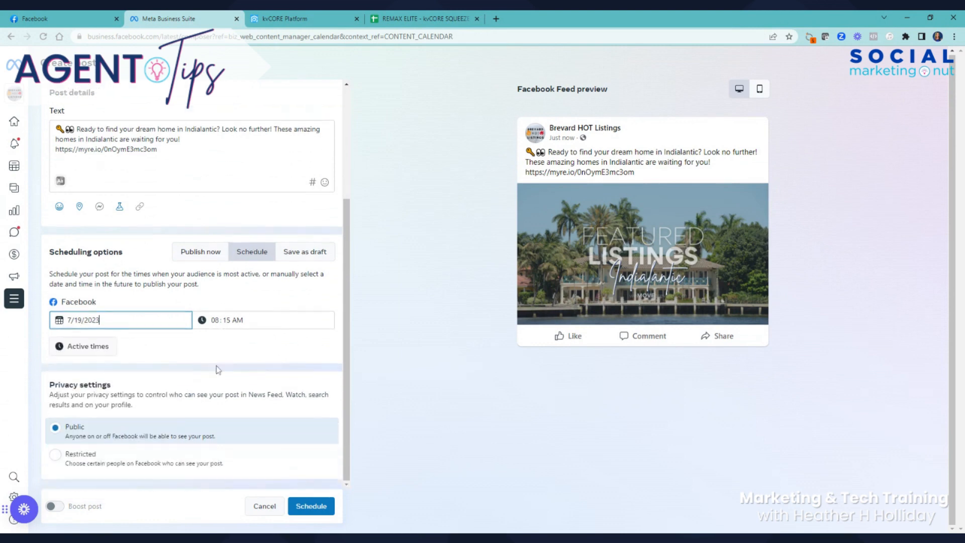
left_click(215, 320)
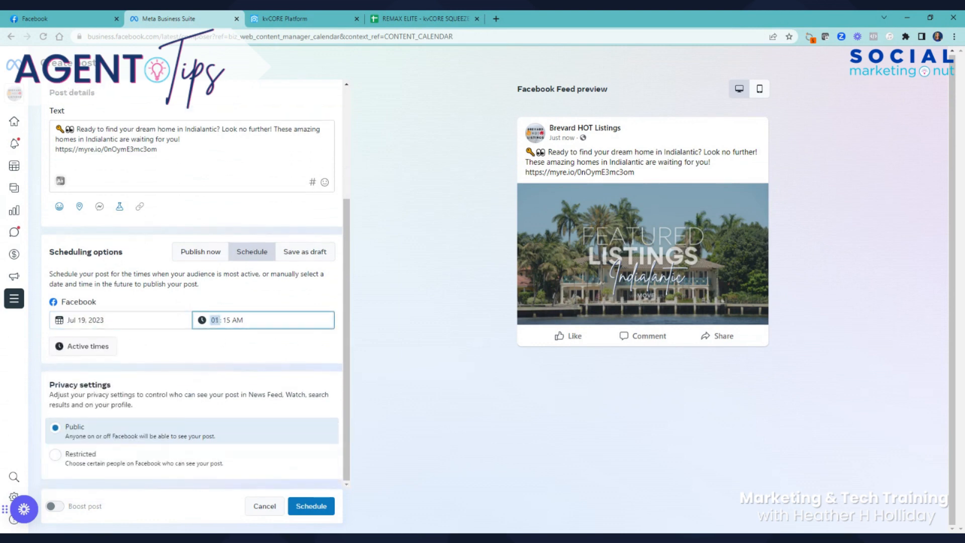
left_click(238, 320)
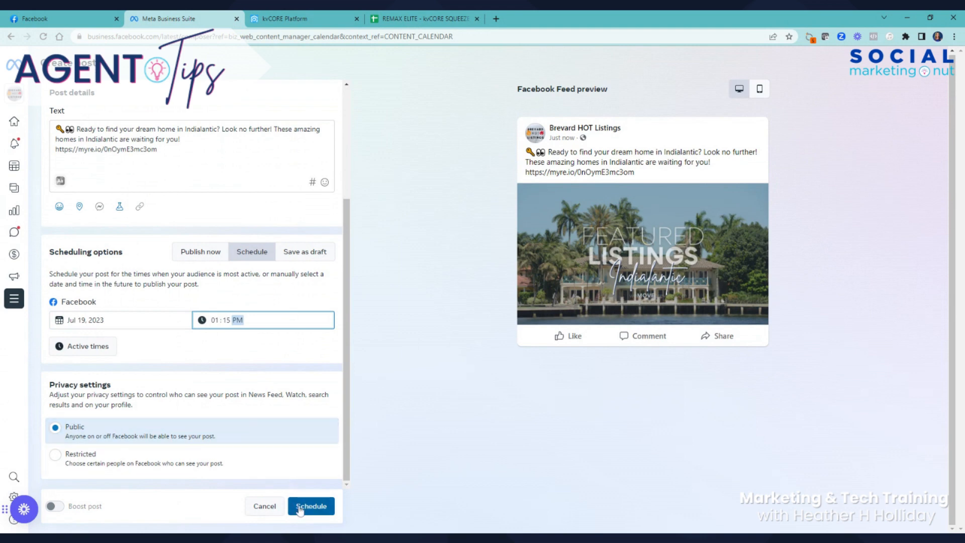
left_click(297, 505)
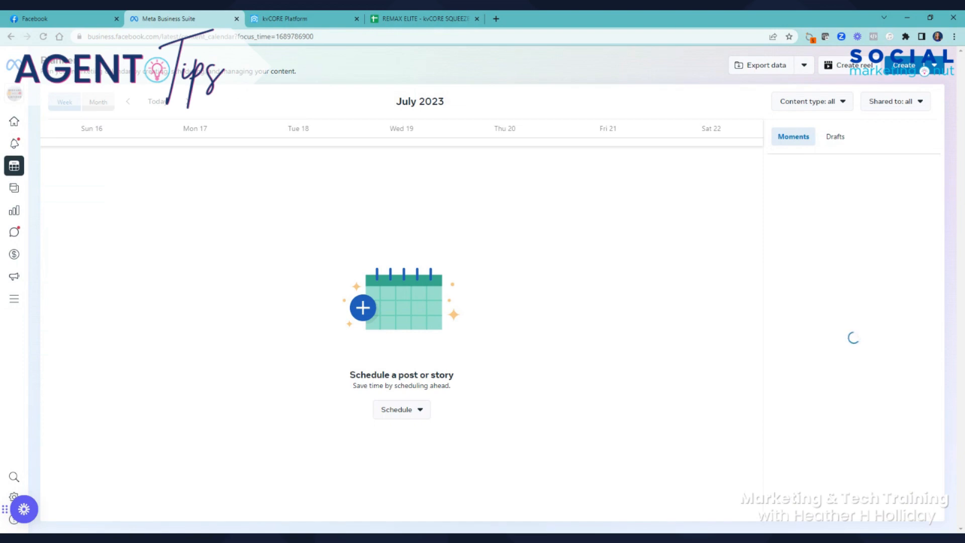
- Reload the planner, show it in the month view and preview the post scheduled on July 12
left_click(44, 40)
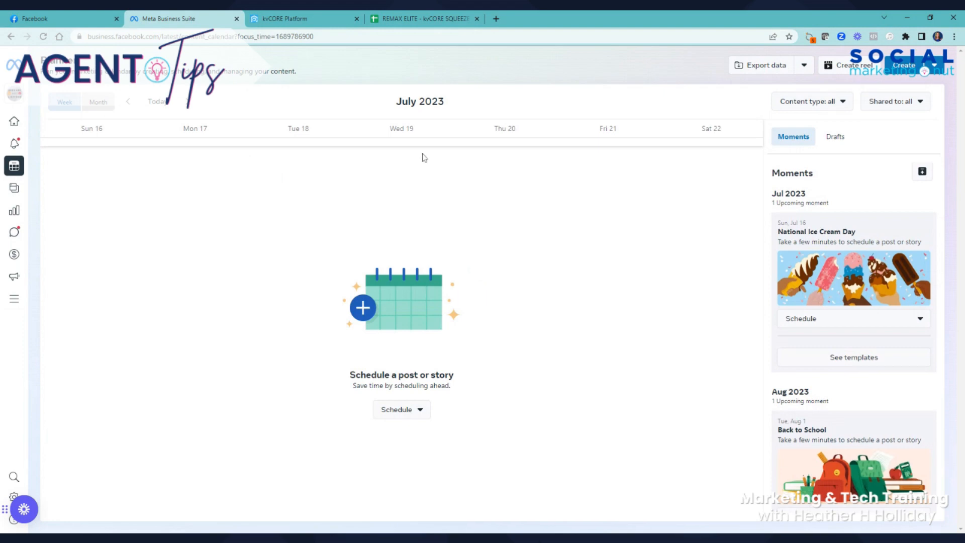
left_click(98, 102)
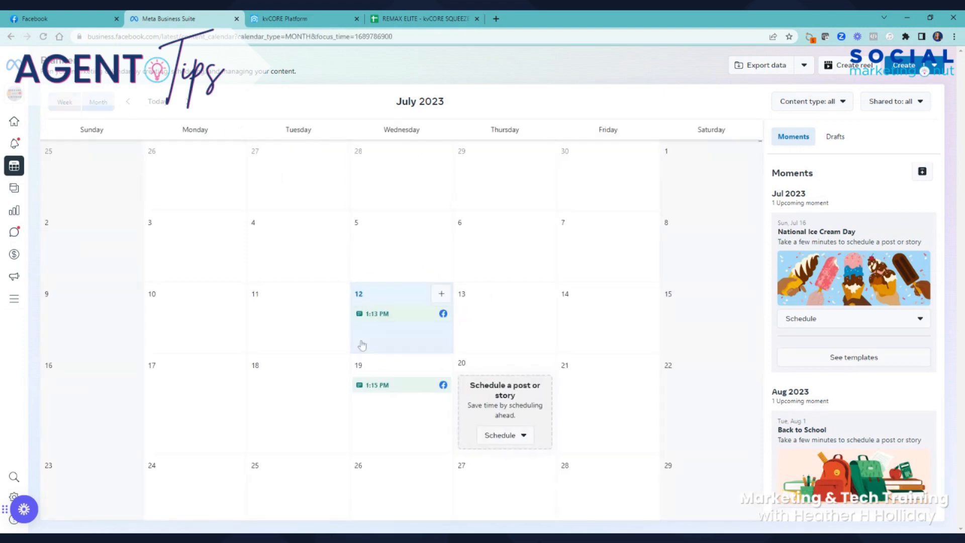
scroll(362, 345, "down", 2)
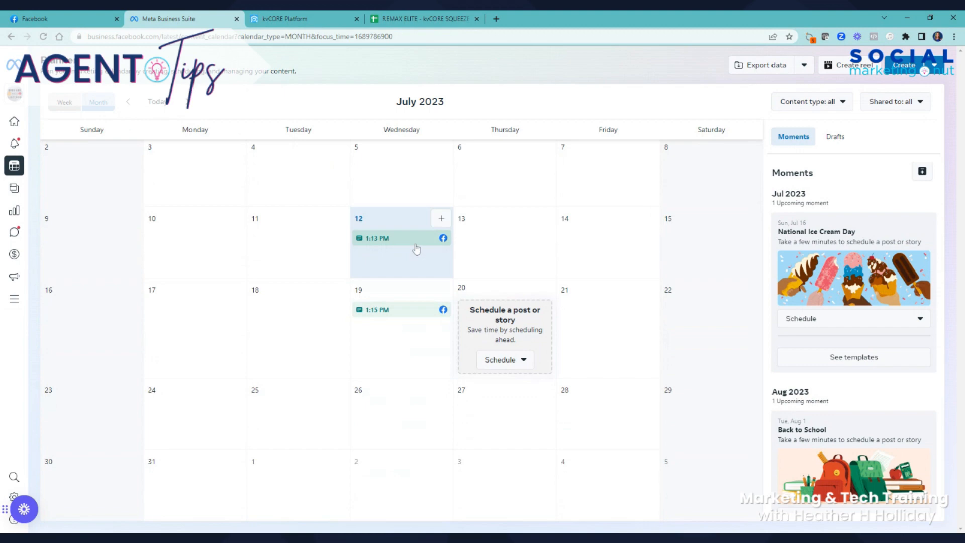
mouse_move(416, 249)
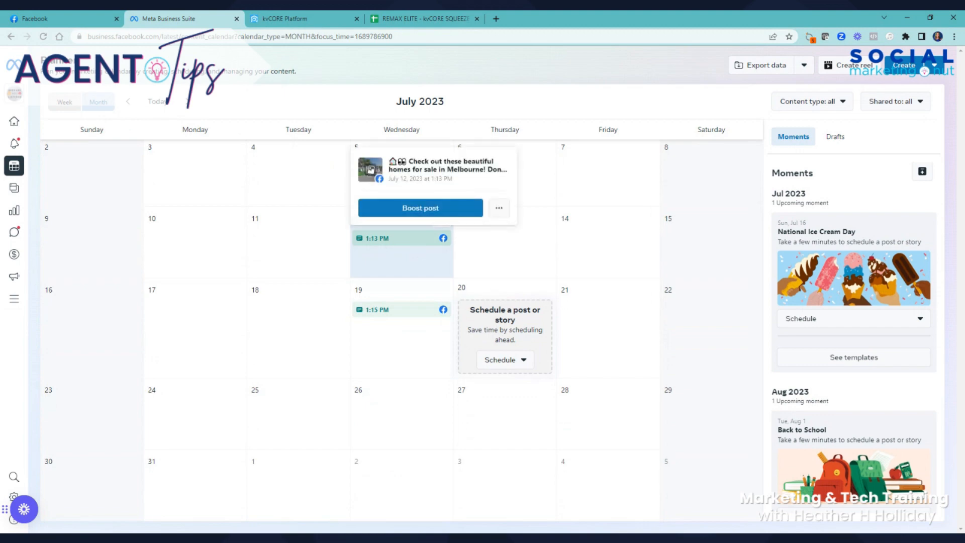